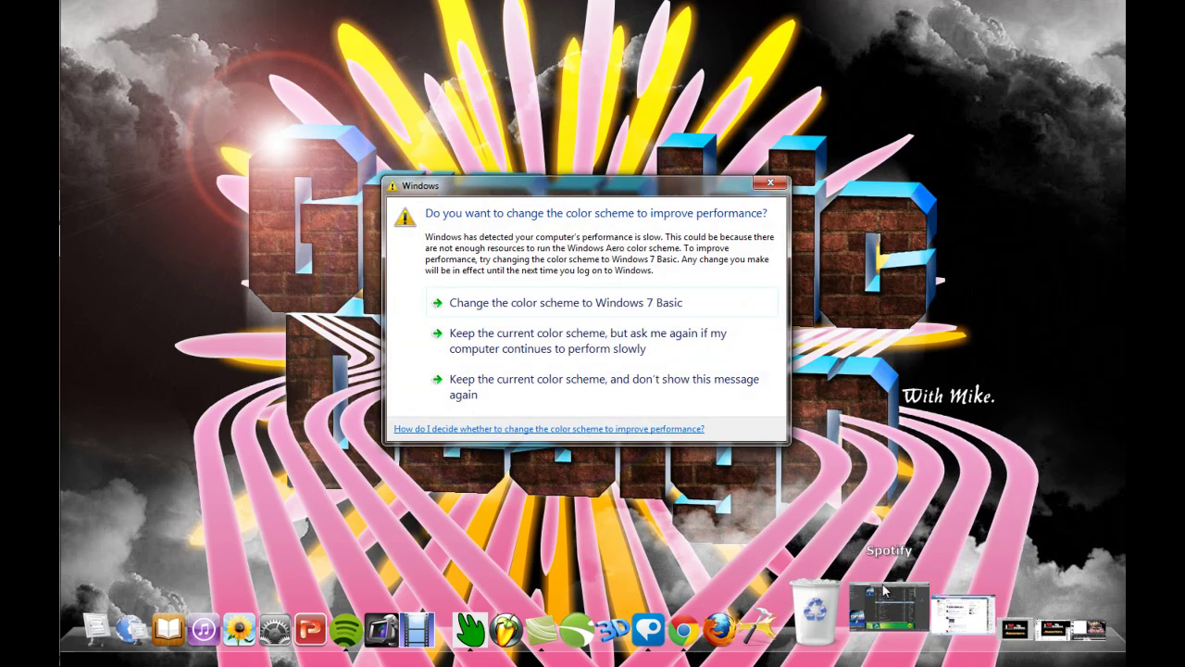
# Close the colour-scheme prompt over the subscribers PSD and minimise Photoshop to the desktop
pyautogui.click(771, 183)
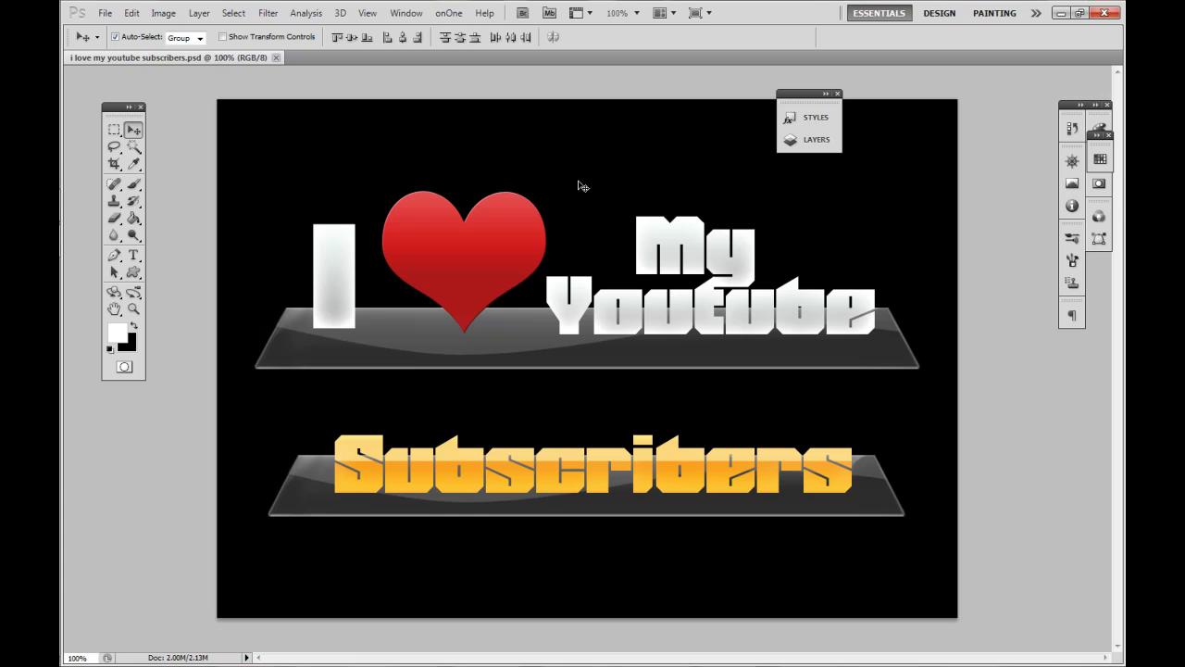
pyautogui.click(1061, 13)
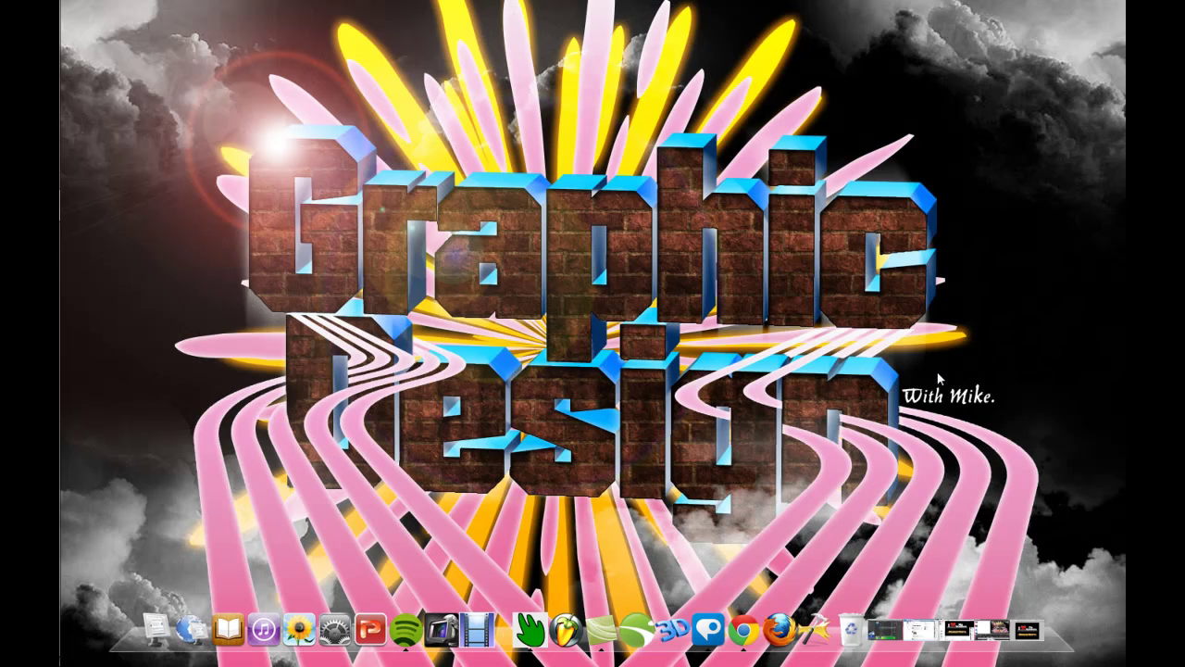
# Bring up 'i love my yt subs.ip3' and inspect Layers 0–2: image, Simple Sparkles, Streaky Burst
pyautogui.click(966, 622)
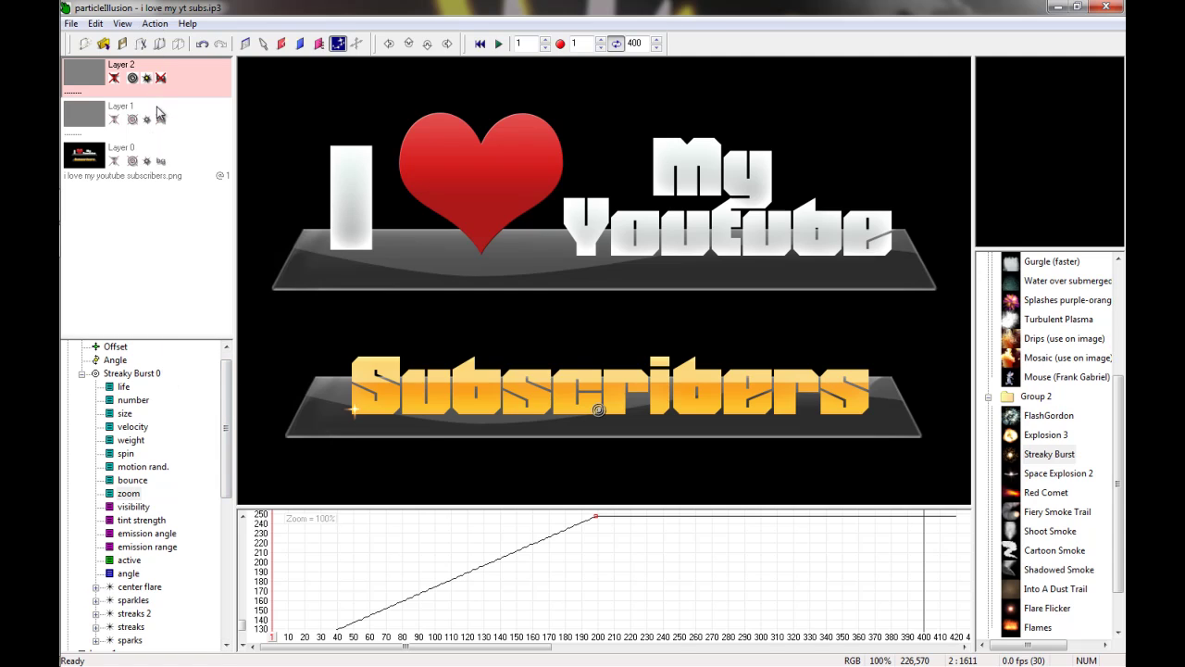
pyautogui.click(178, 163)
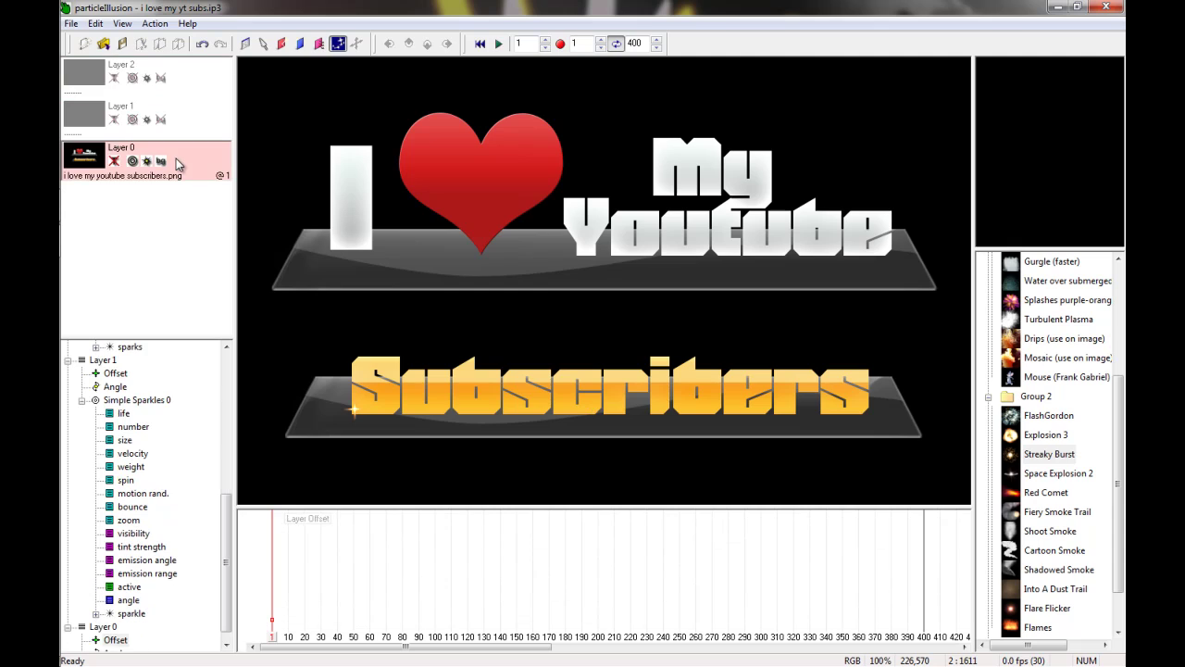
pyautogui.click(210, 119)
pyautogui.click(209, 90)
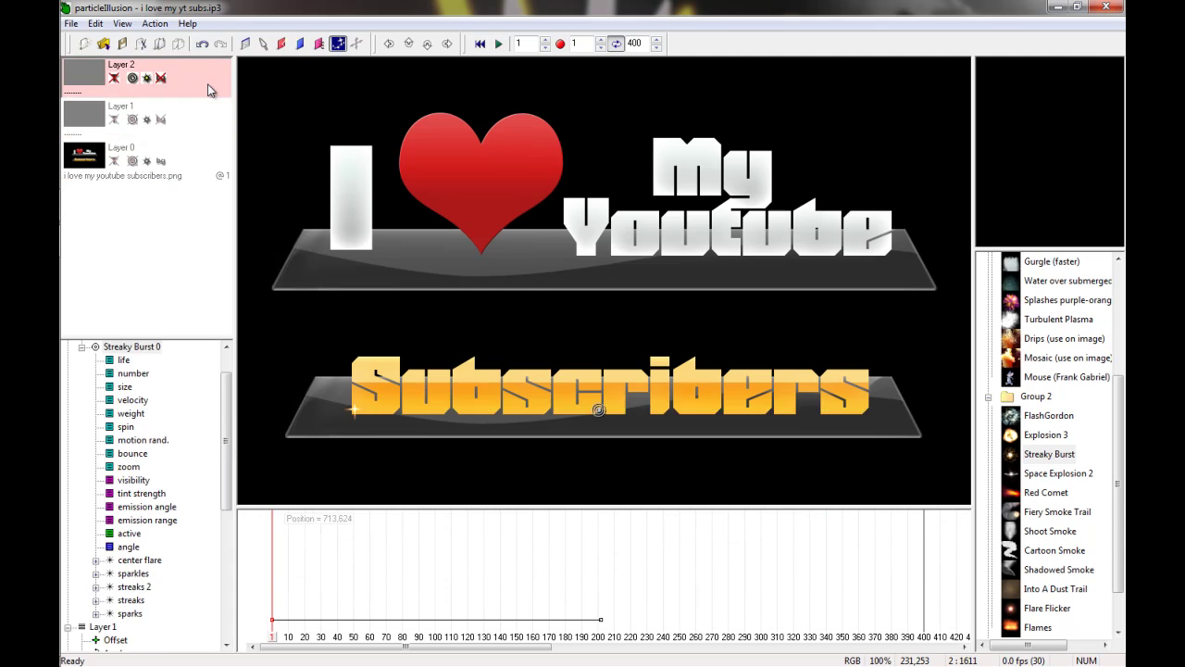
pyautogui.click(200, 120)
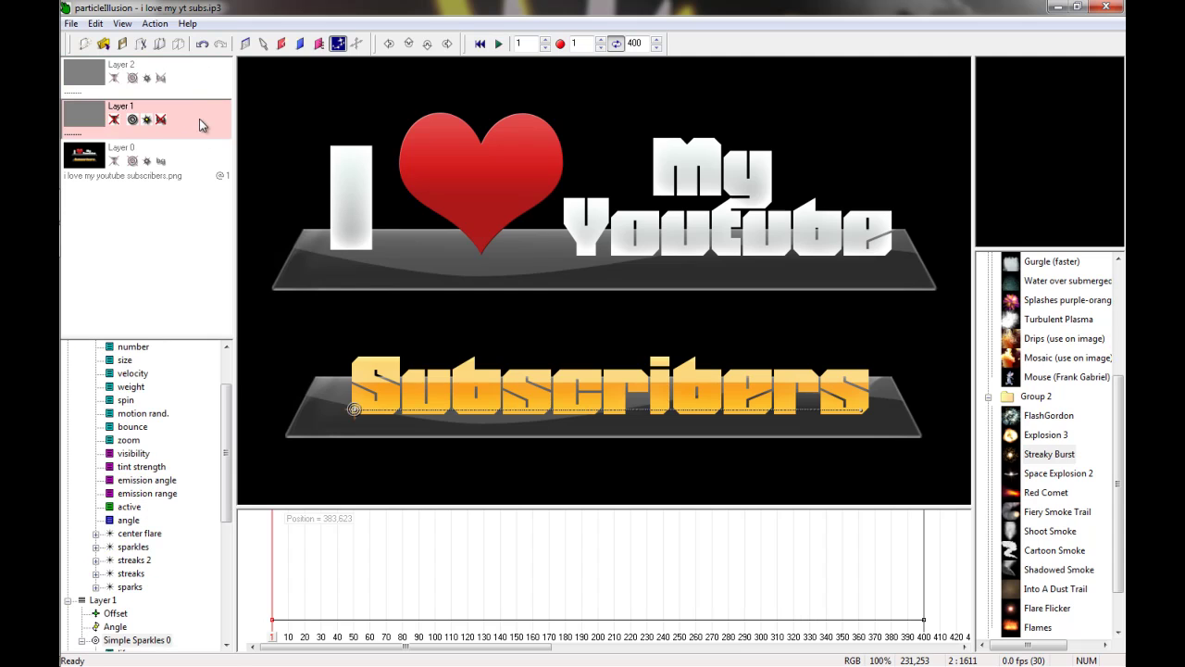
pyautogui.click(202, 83)
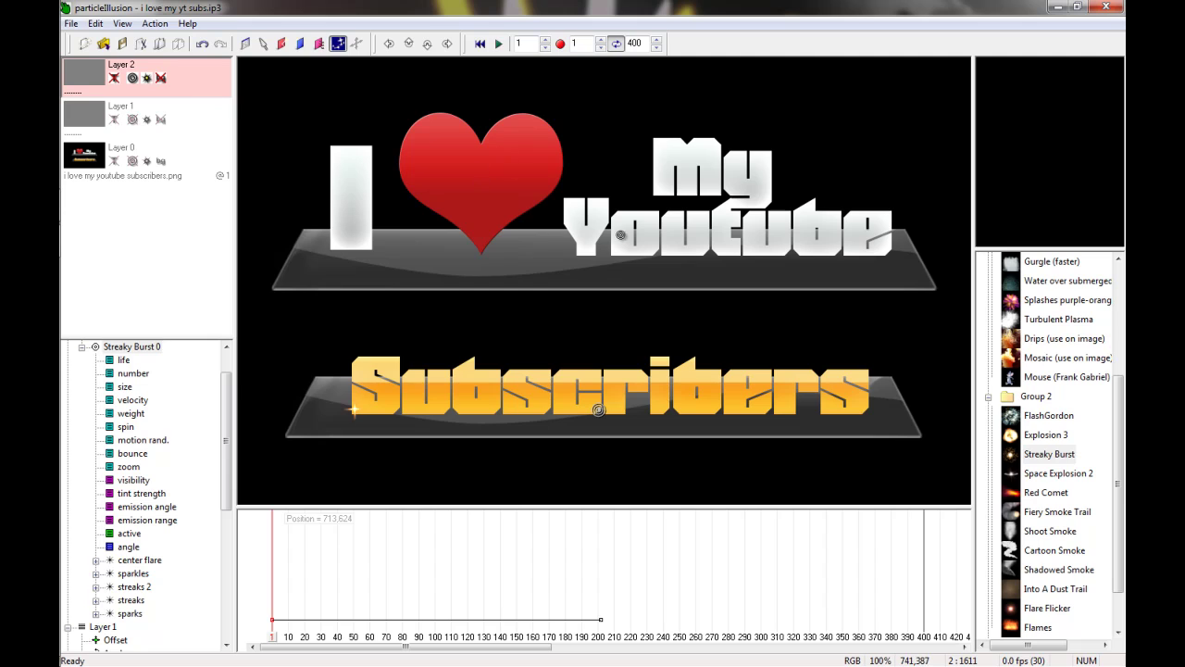
# Collapse library Group 2, scroll up to Group 1, and select Star Trail 2
pyautogui.click(988, 398)
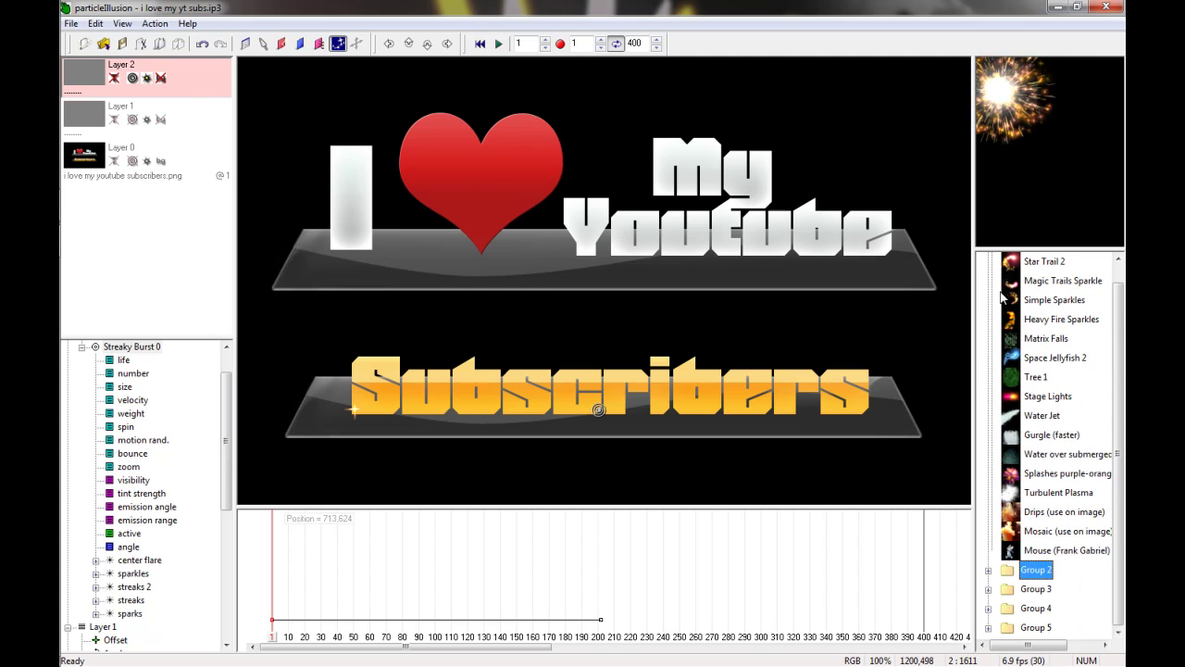
pyautogui.scroll(1, 1121, 352)
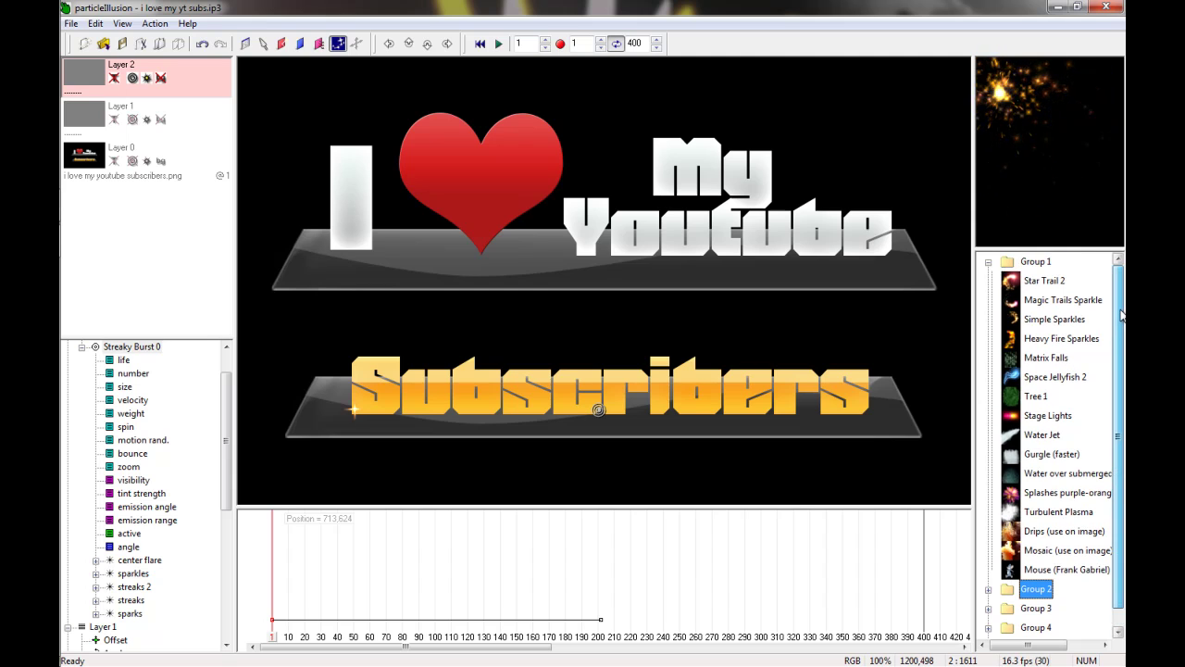
pyautogui.click(1032, 144)
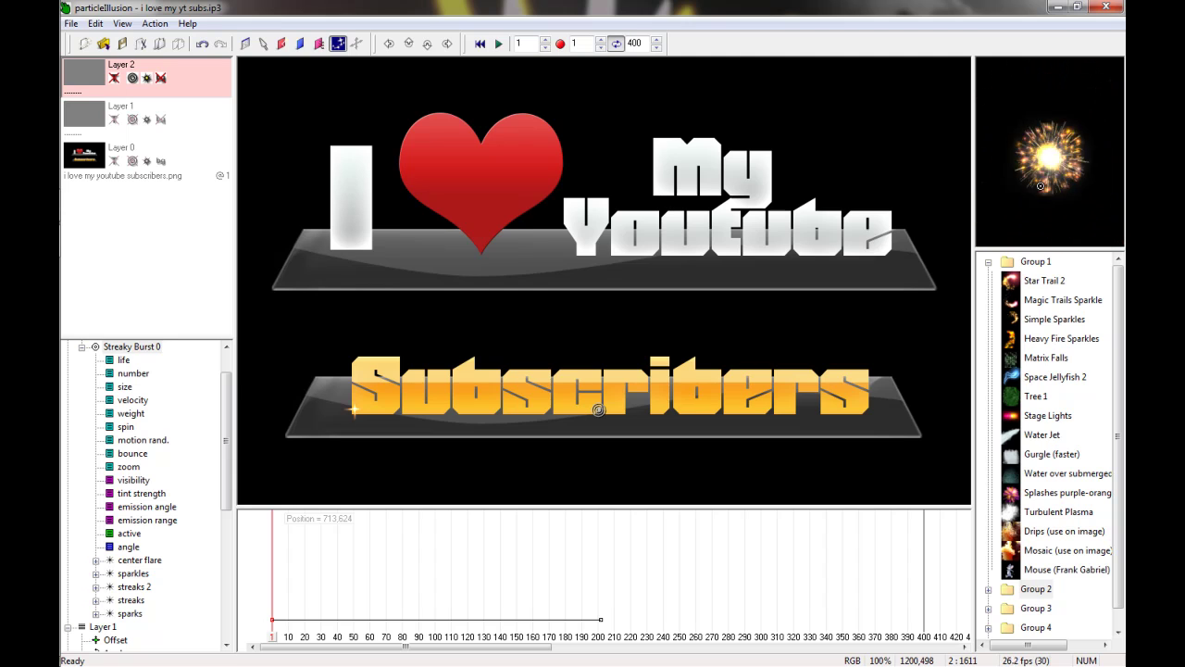
pyautogui.click(1044, 283)
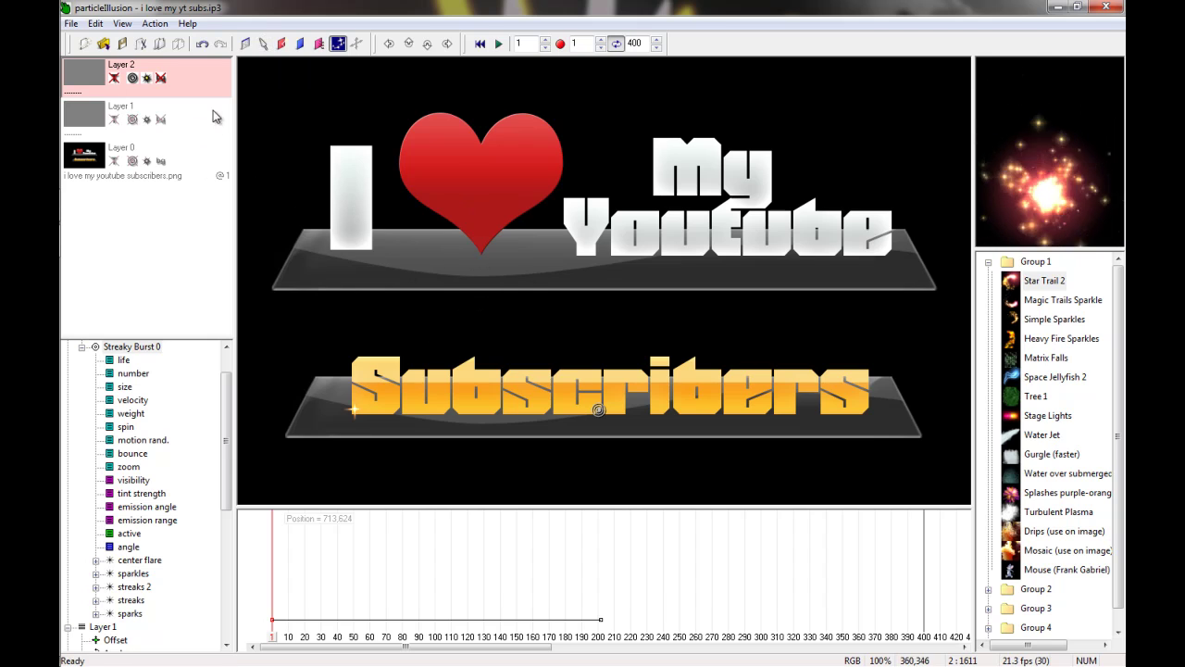
# Create a new layer in the Layers panel, keeping the default name Layer 3
pyautogui.rightClick(177, 221)
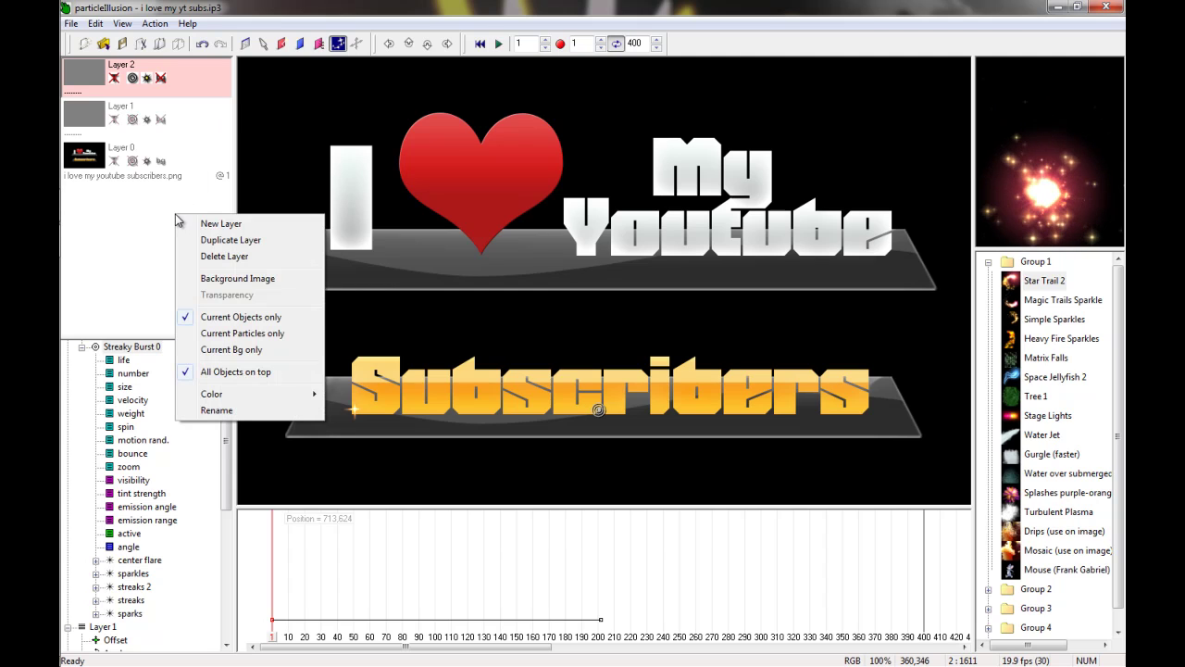
pyautogui.click(210, 228)
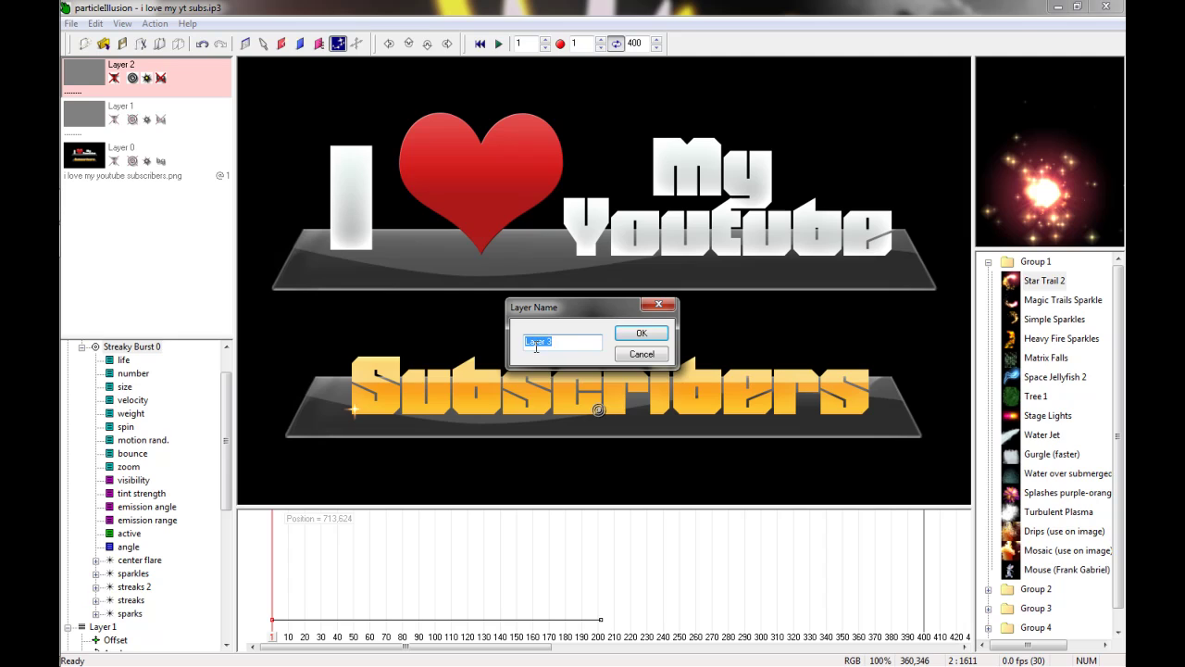
pyautogui.click(639, 334)
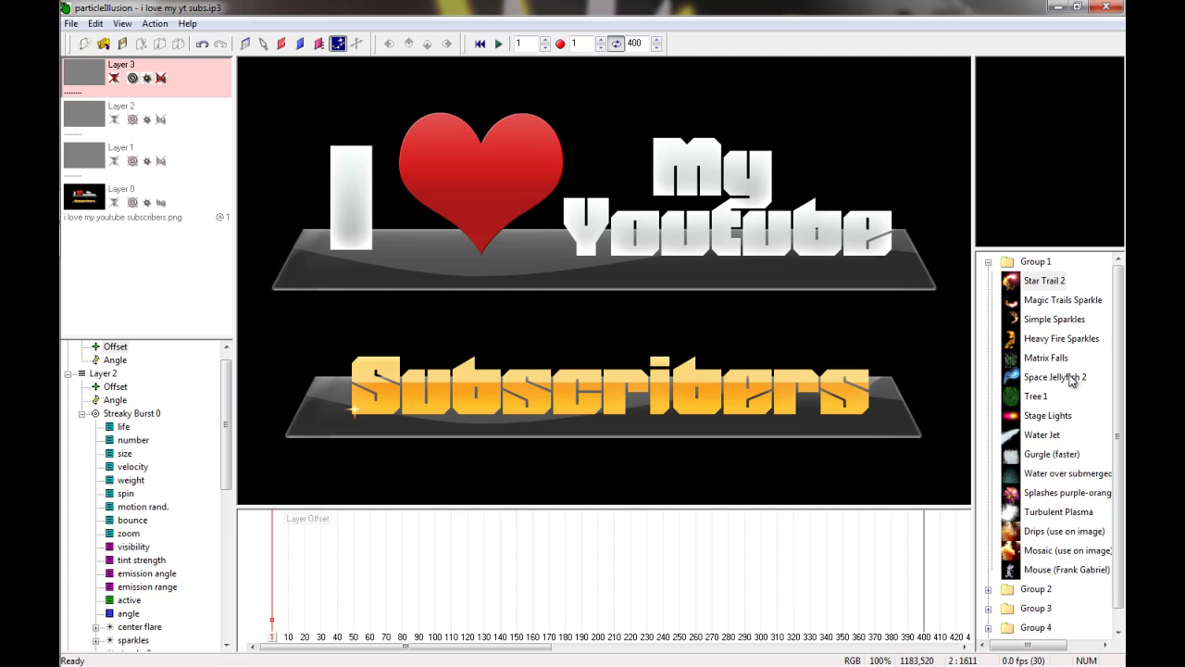
# Preview Space Jellyfish 2 and Red Comet, then select Flare Flicker from Group 2, centred
pyautogui.click(1071, 379)
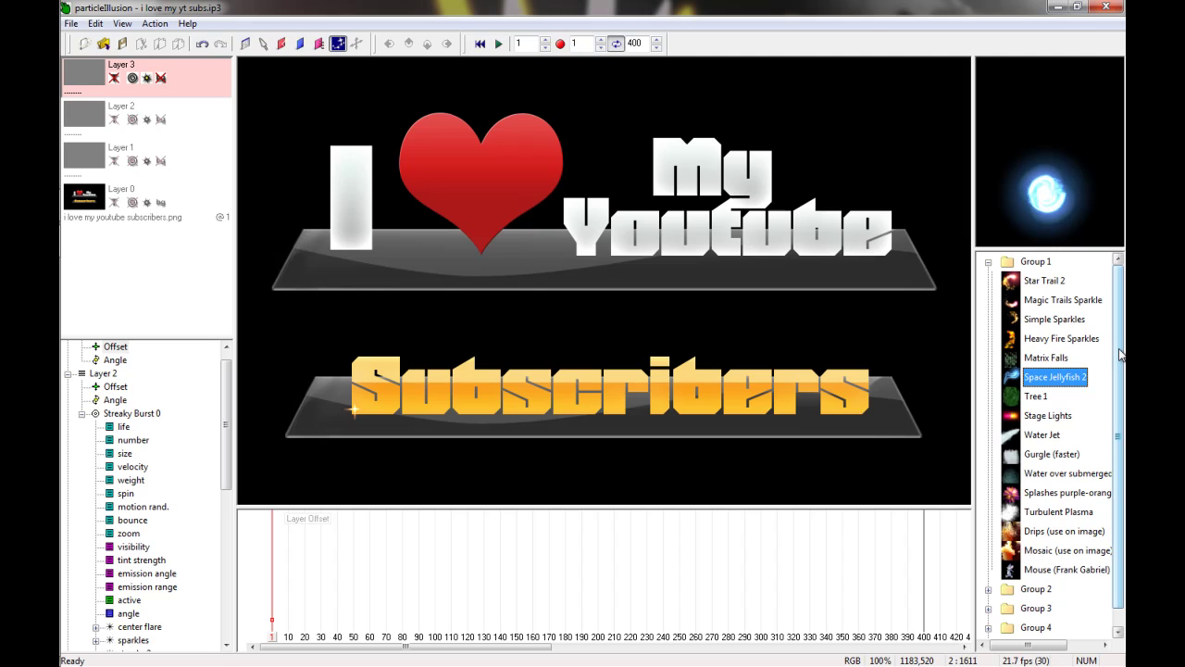
pyautogui.moveTo(1121, 355); pyautogui.dragTo(1120, 380)
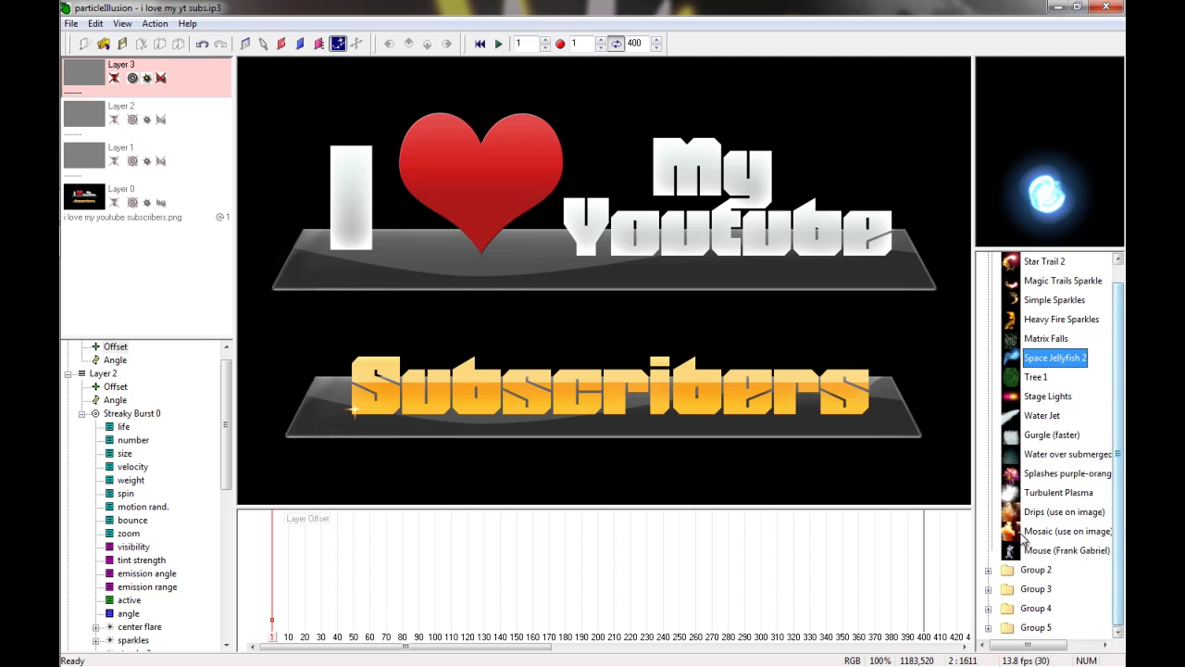
pyautogui.click(988, 570)
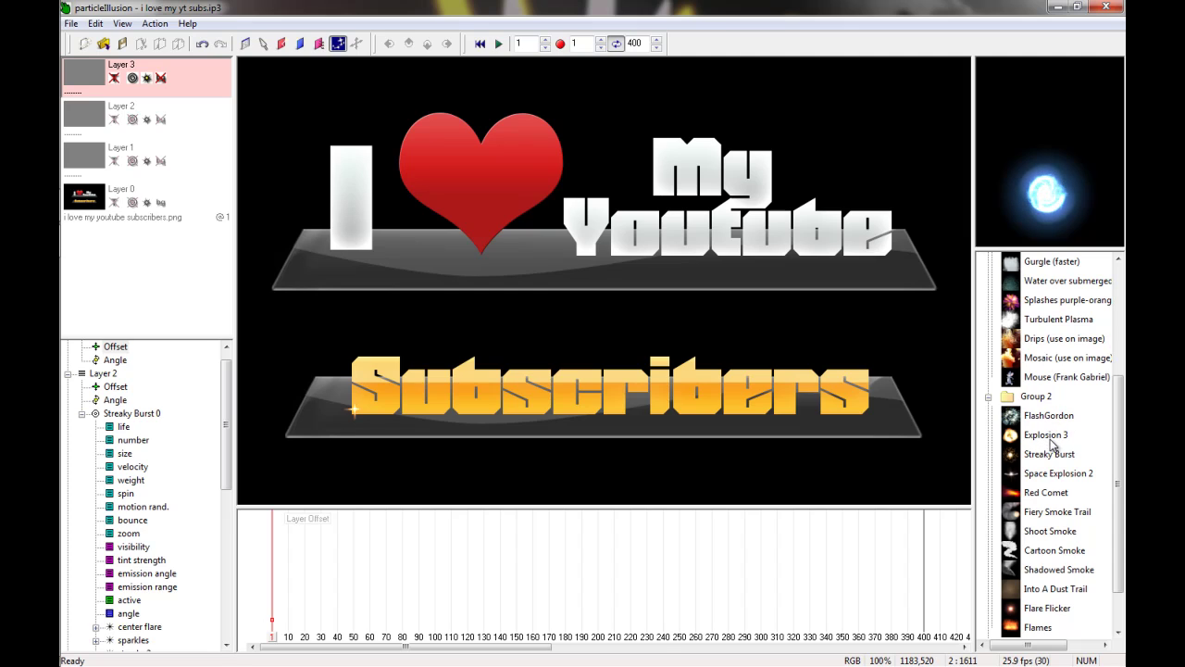
pyautogui.click(1049, 492)
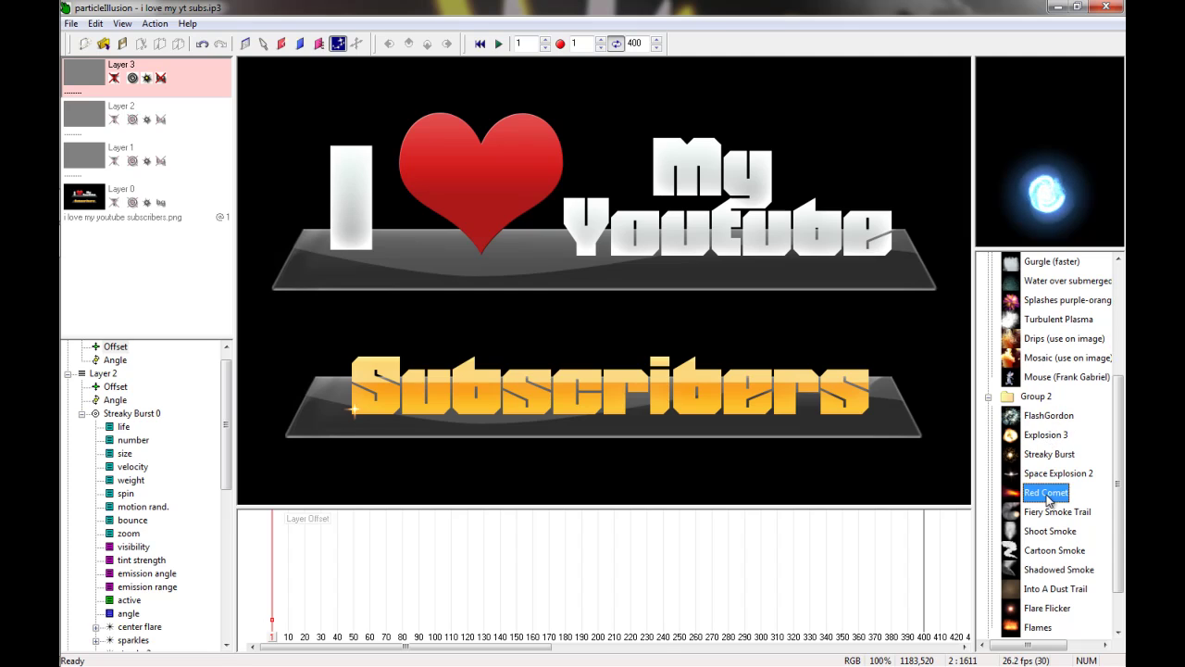
pyautogui.moveTo(1018, 130); pyautogui.dragTo(1091, 137)
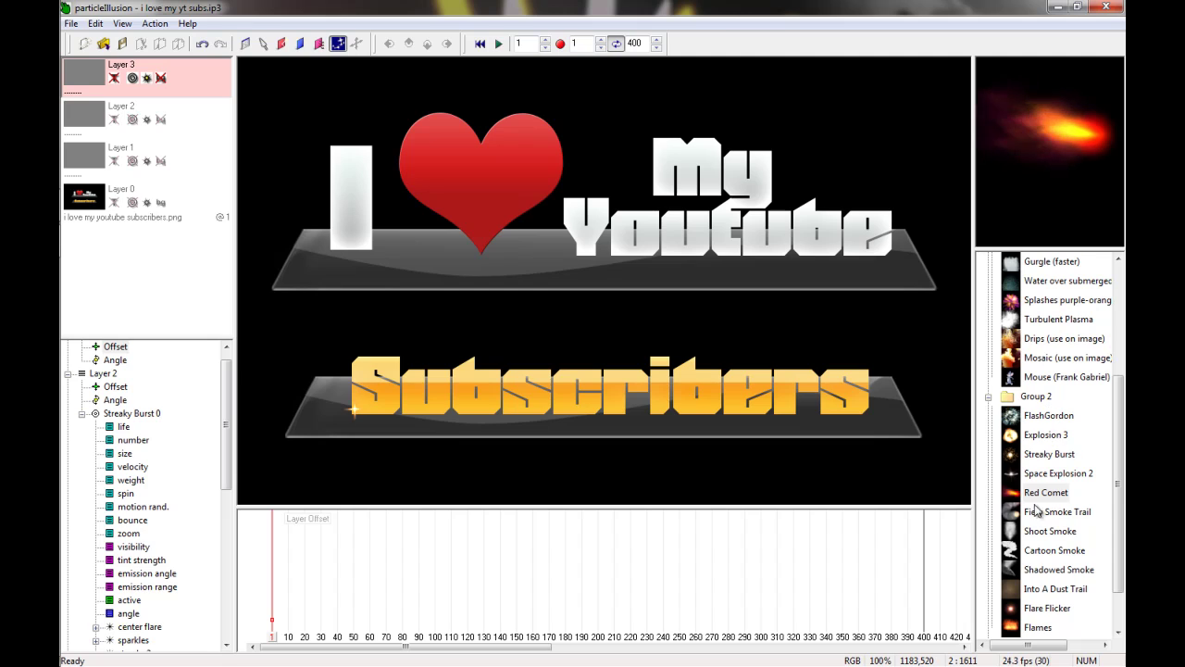
pyautogui.click(1040, 607)
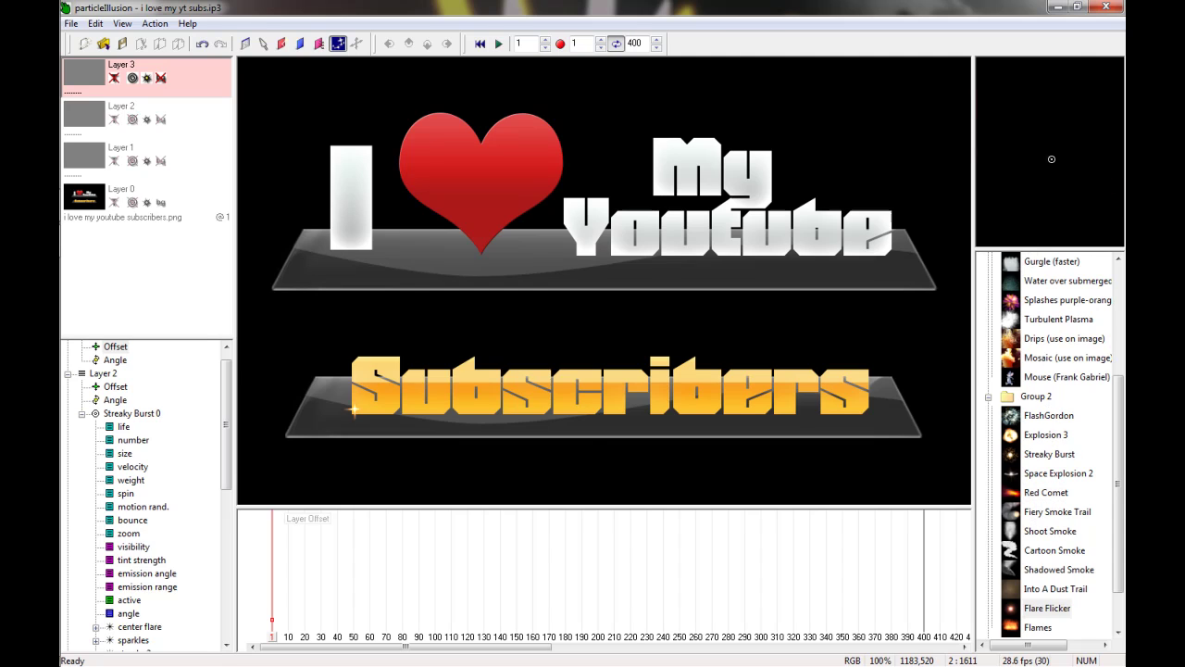
pyautogui.moveTo(1030, 137); pyautogui.dragTo(1054, 161)
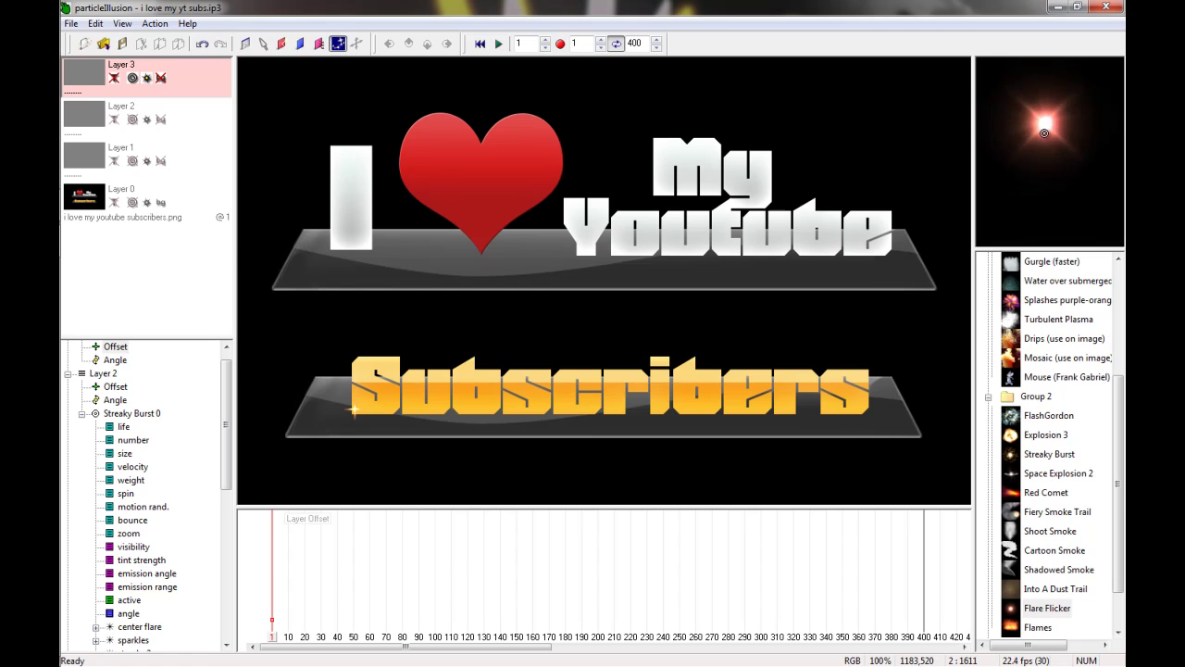
# Place a Flare Flicker emitter at the heart's top edge, then toggle Show Particles off and on
pyautogui.click(1045, 132)
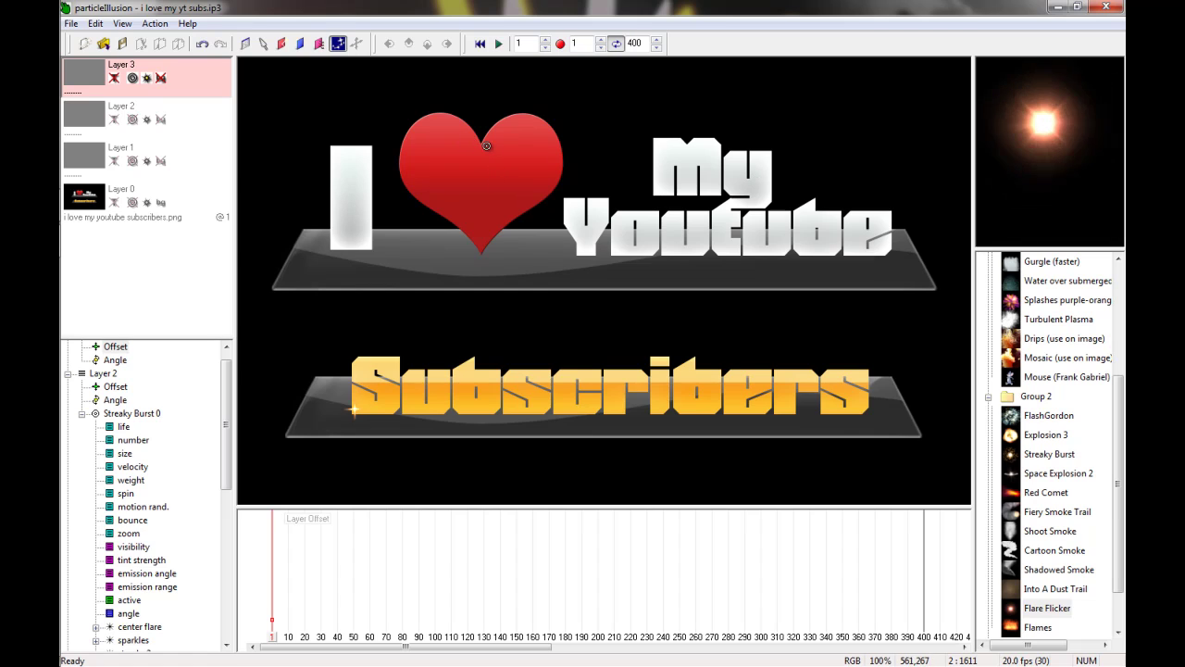
pyautogui.click(523, 113)
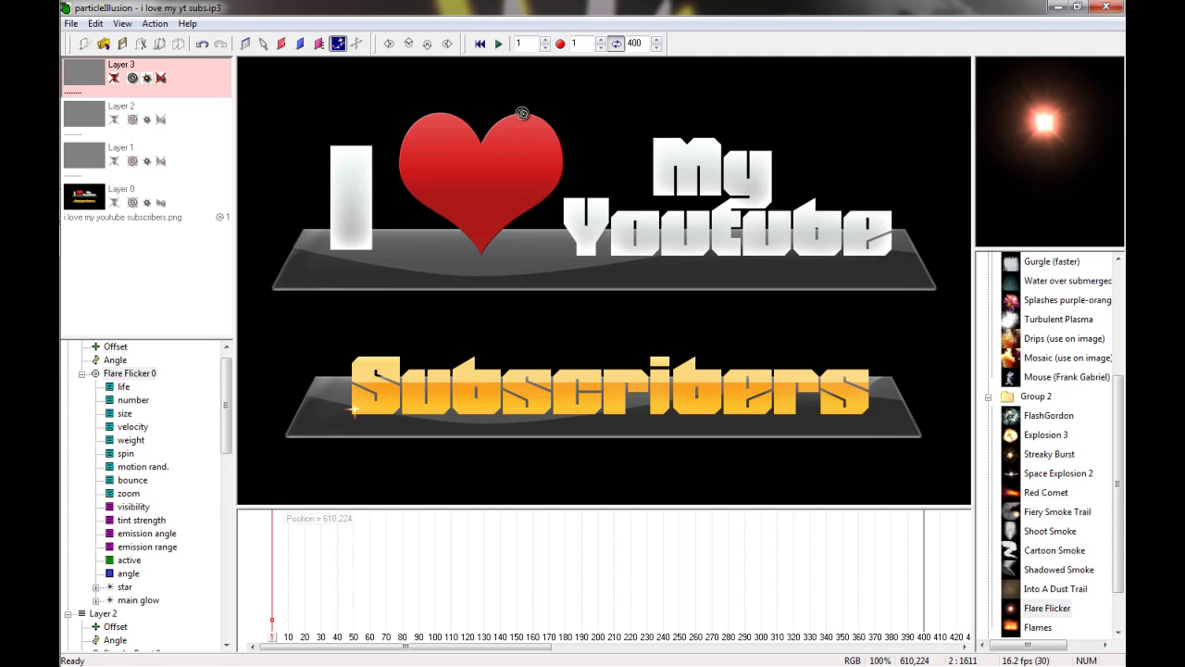
pyautogui.click(338, 46)
pyautogui.click(338, 45)
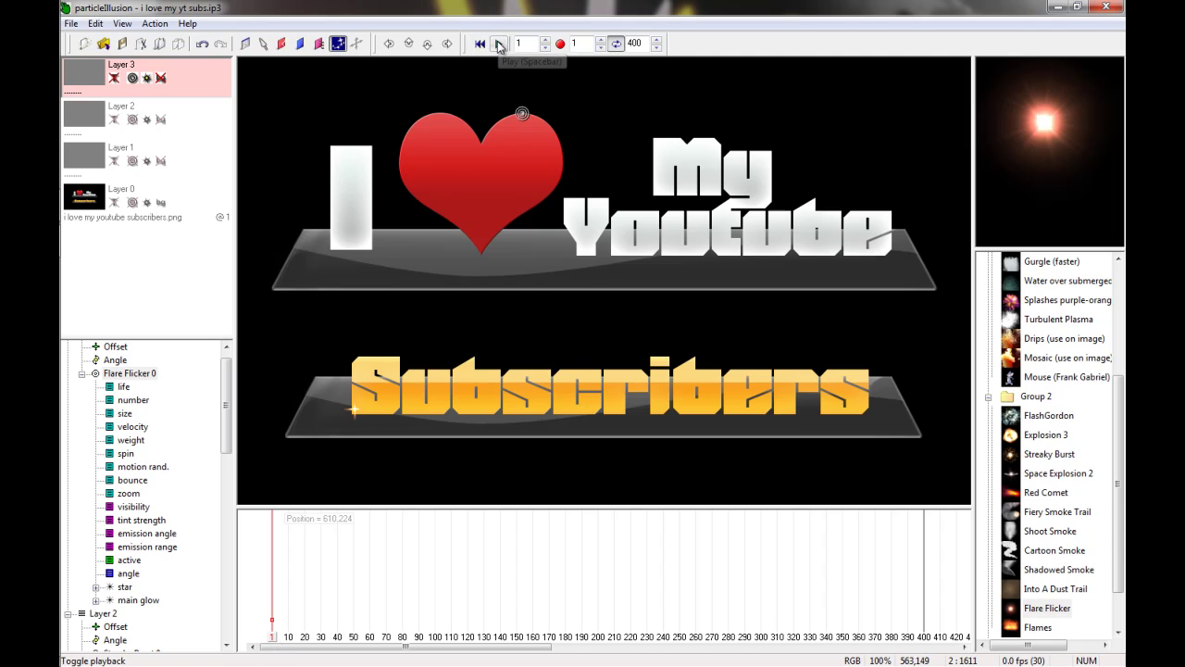
# Play the animation past the colour-scheme prompt, watching it reach frame 371 of 400
pyautogui.click(498, 43)
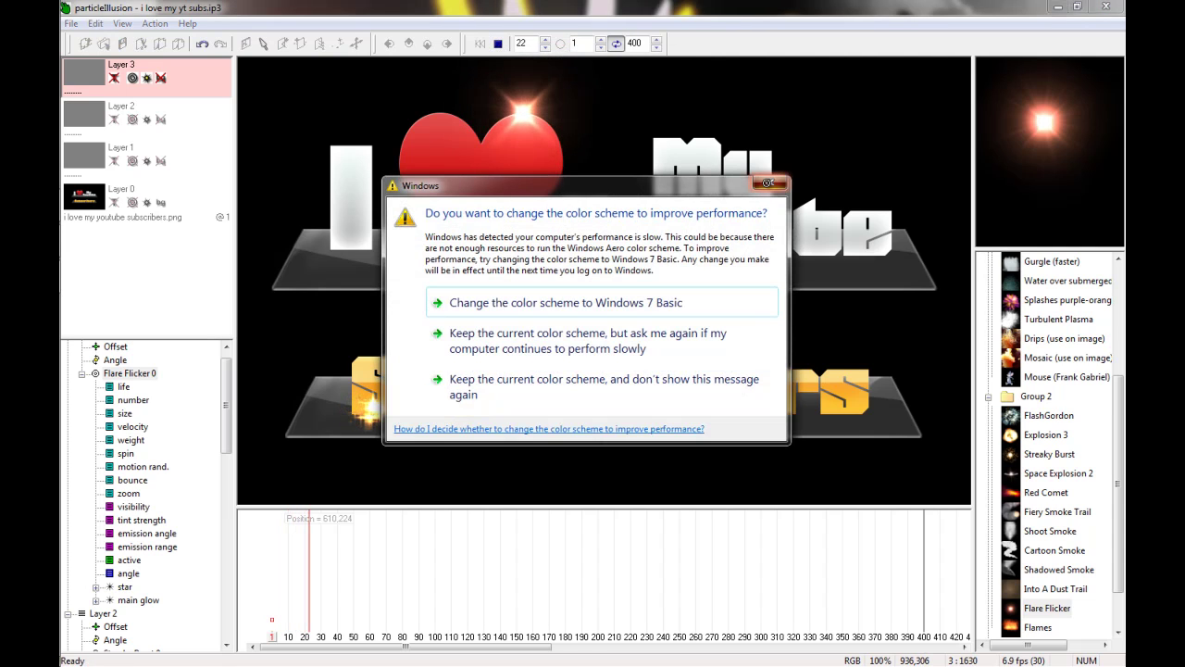
pyautogui.press('Escape')
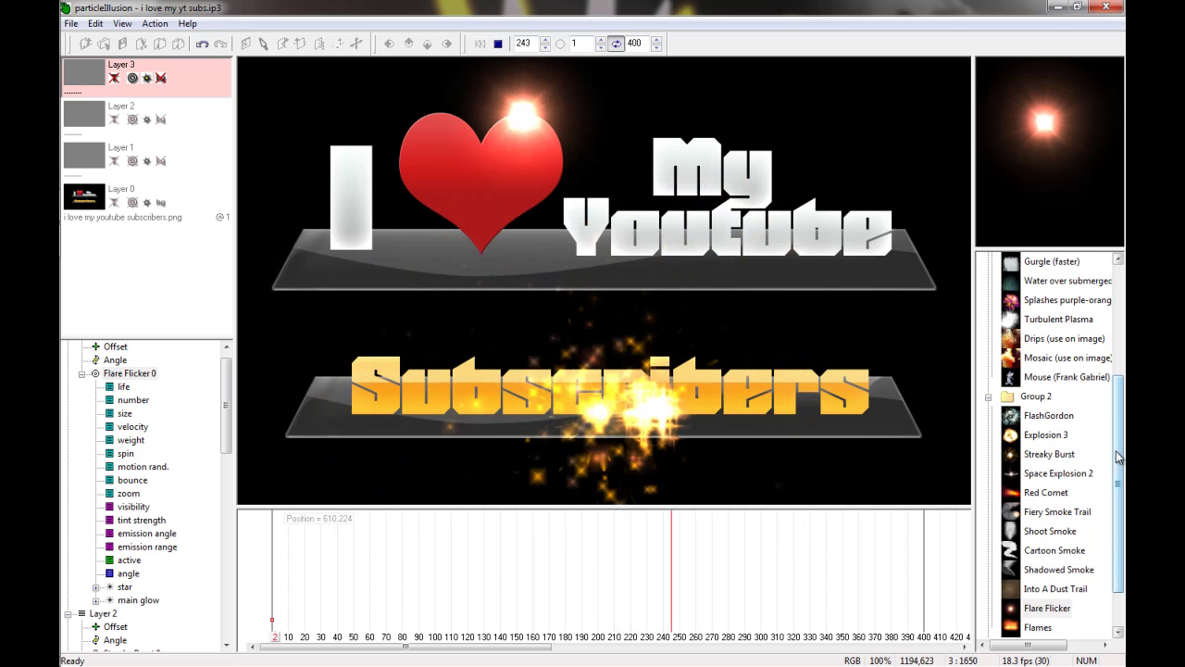
pyautogui.moveTo(1117, 453); pyautogui.dragTo(1115, 359)
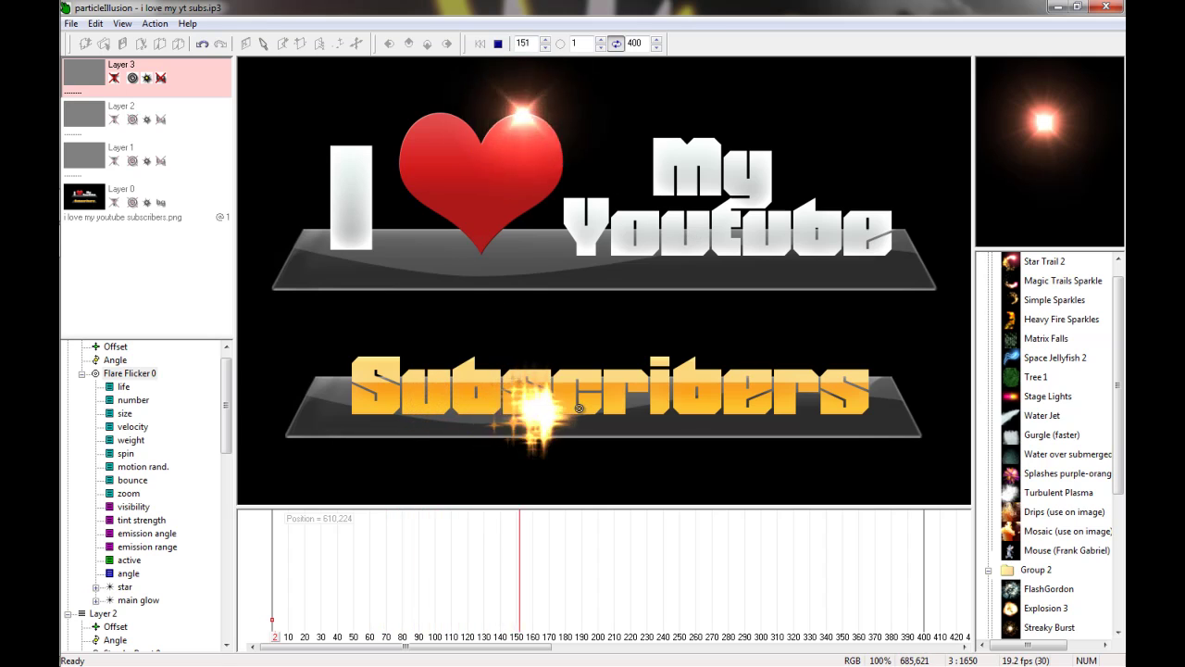
pyautogui.moveTo(579, 407); pyautogui.dragTo(691, 405)
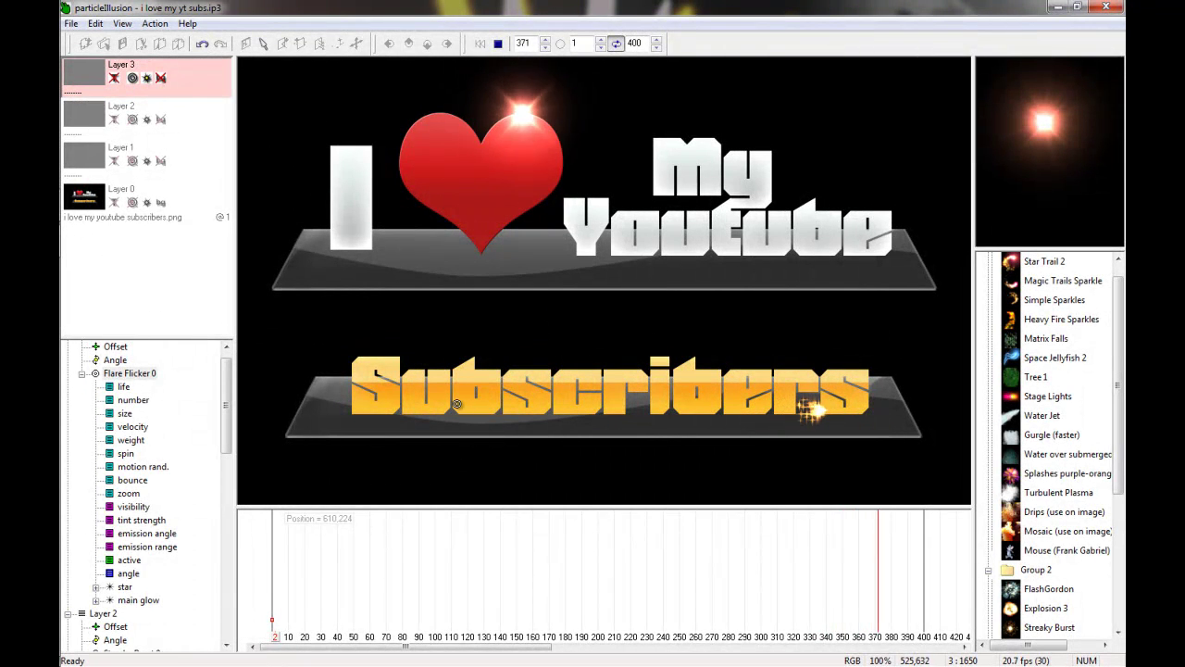
pyautogui.rightClick(162, 265)
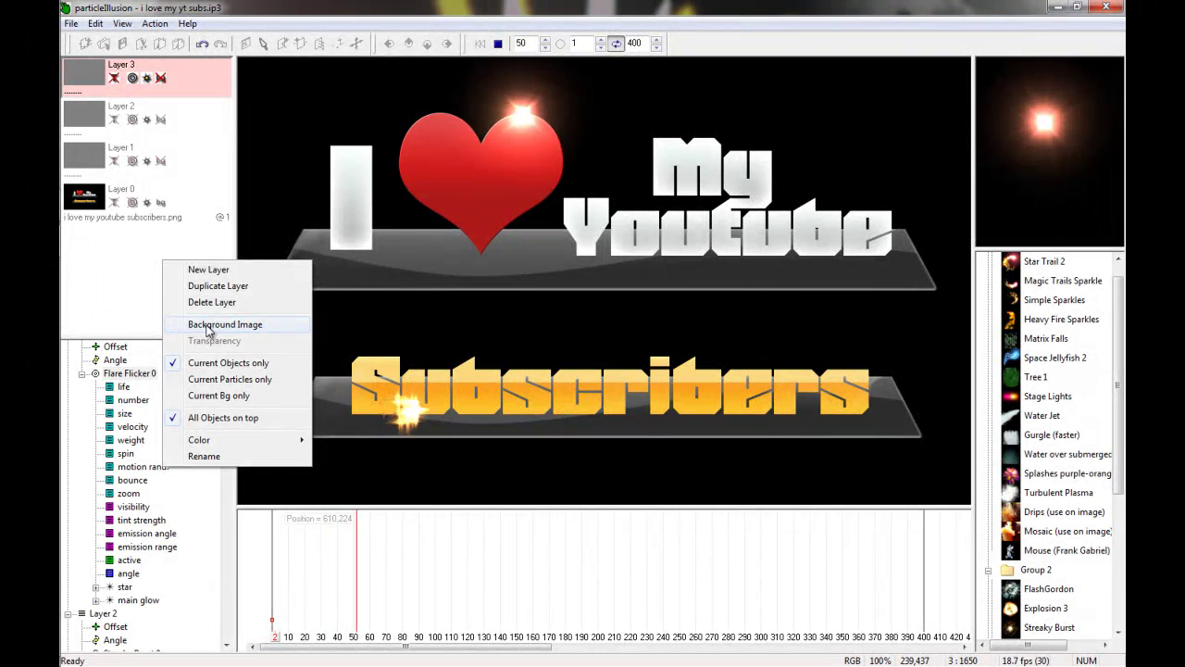
pyautogui.click(122, 274)
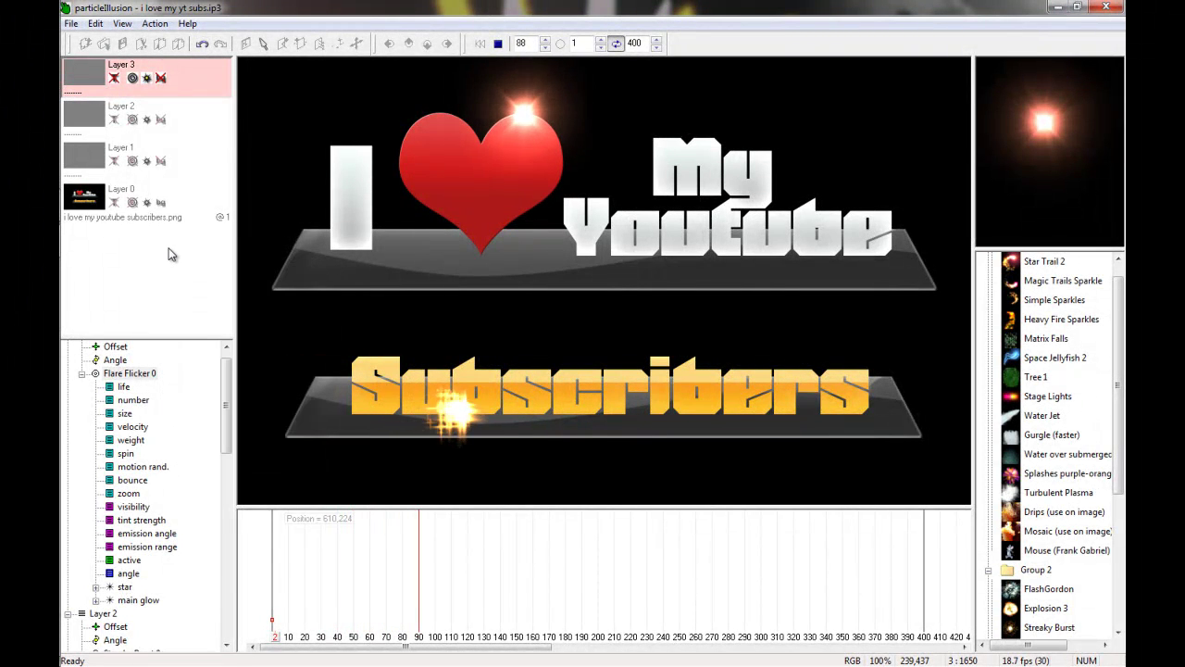